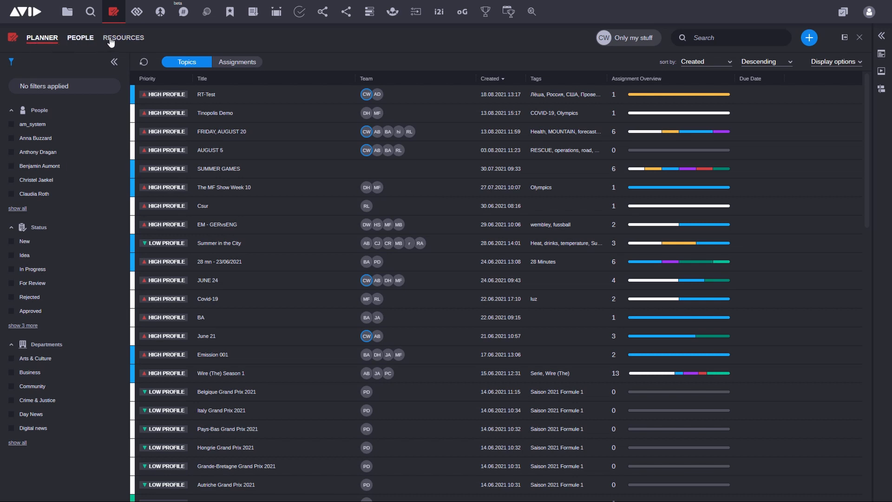
- Look over the people directory and the resources list, and return to the planner's topic list
{"action": "left_click", "coordinate": [78, 42]}
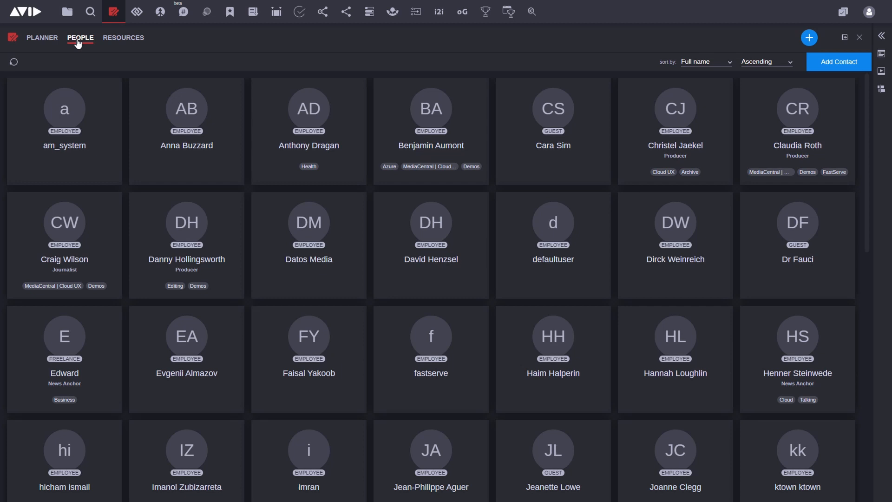
{"action": "left_click", "coordinate": [126, 40]}
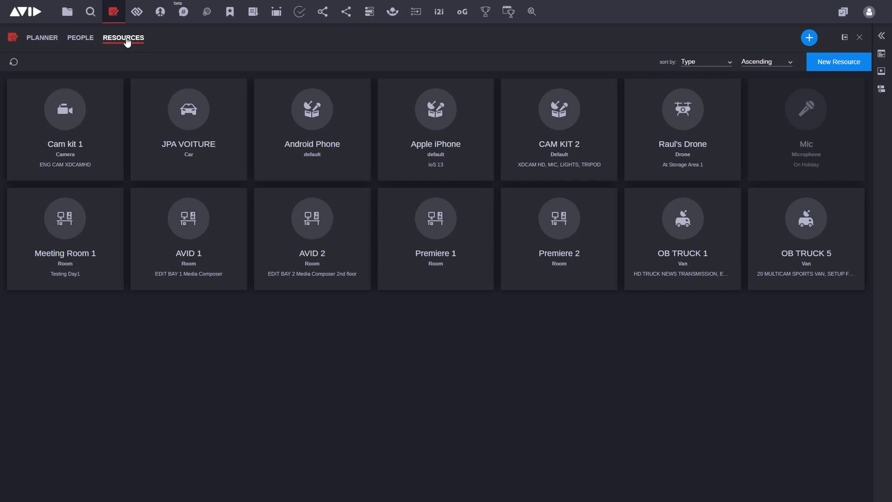
{"action": "left_click", "coordinate": [42, 38]}
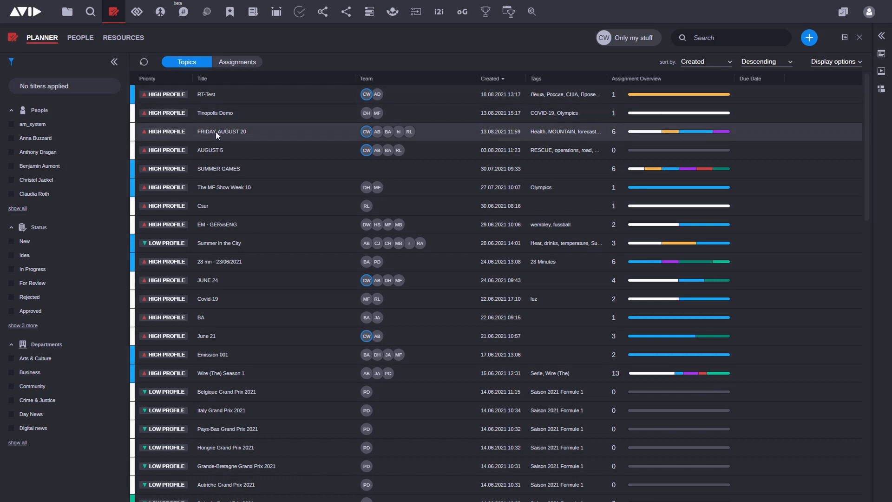
- Look at the assignments in the FRIDAY, AUGUST 20 and SUMMER GAMES topics, and return to the topic list
{"action": "double_click", "coordinate": [193, 132]}
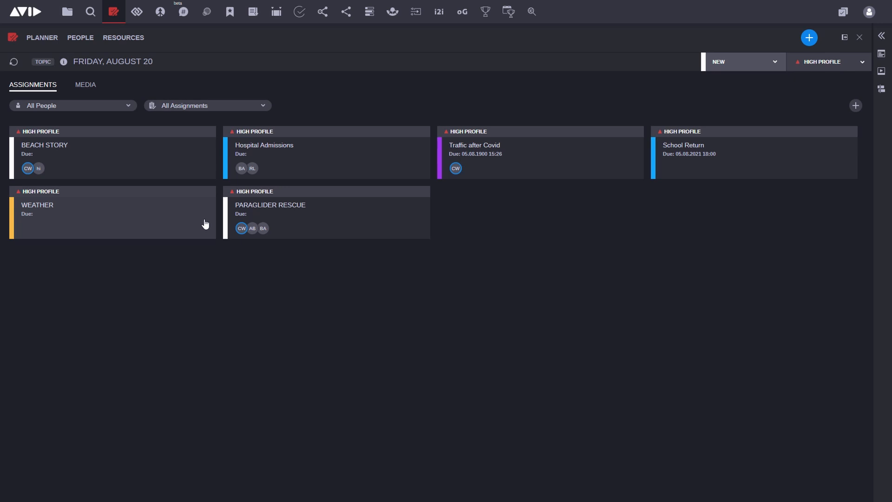
{"action": "left_click", "coordinate": [45, 41]}
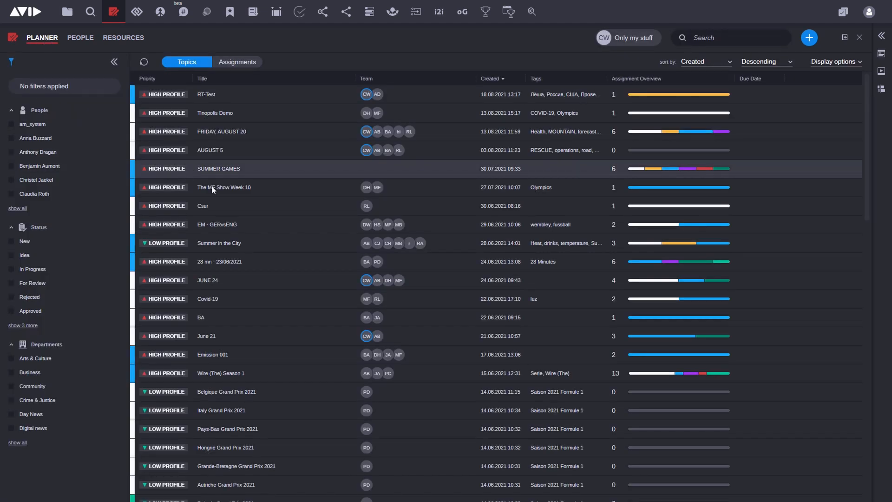
{"action": "double_click", "coordinate": [196, 168]}
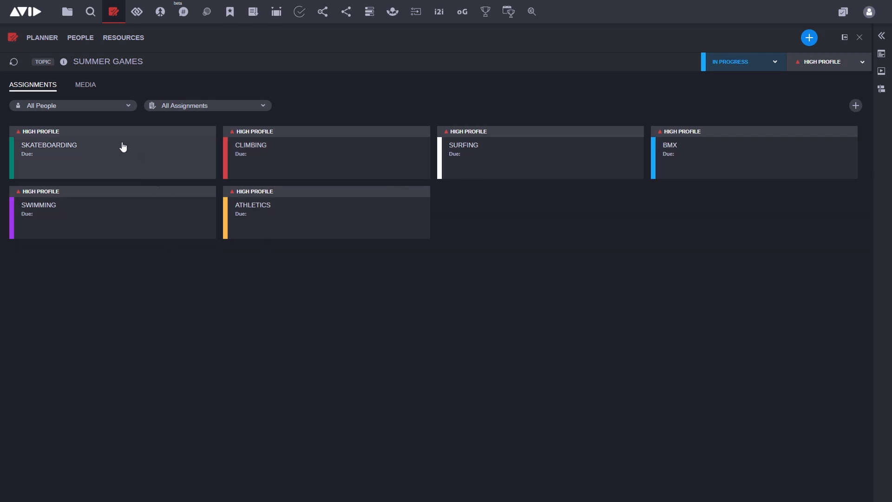
{"action": "left_click", "coordinate": [46, 42]}
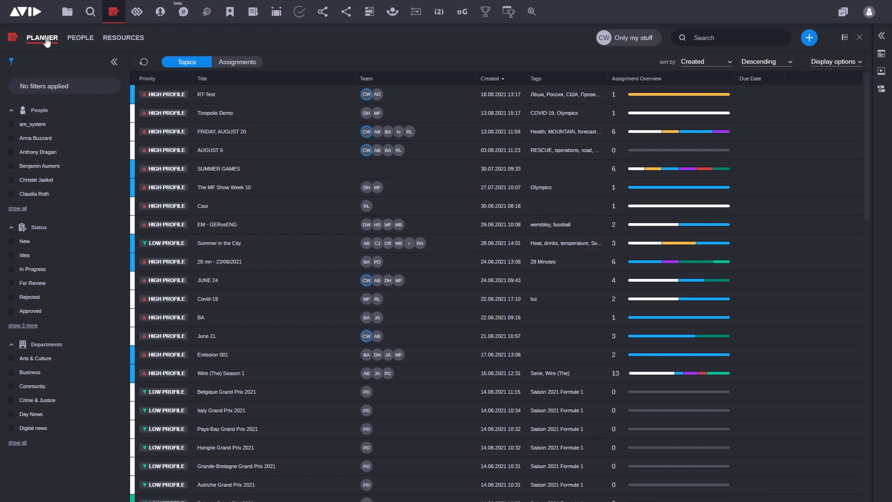
- Start a new assignment in the FRIDAY, AUGUST 20 topic and title it COASTAL EROSION
{"action": "left_click", "coordinate": [210, 133]}
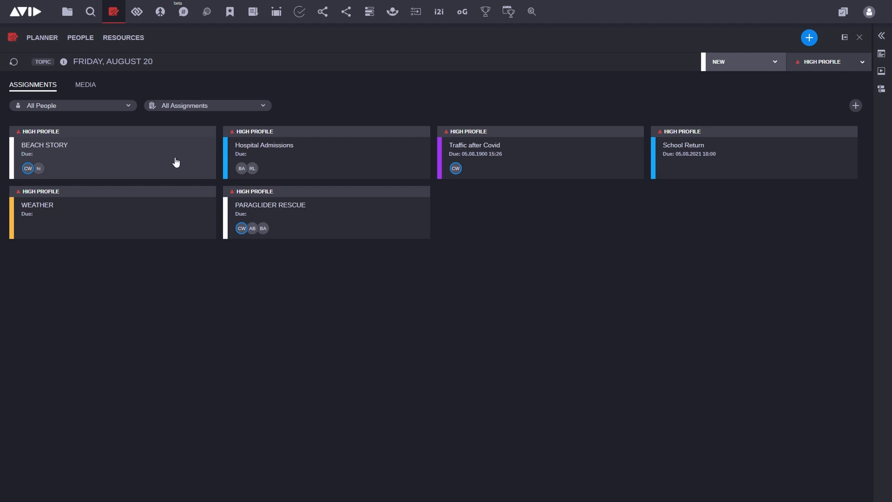
{"action": "left_click", "coordinate": [858, 108]}
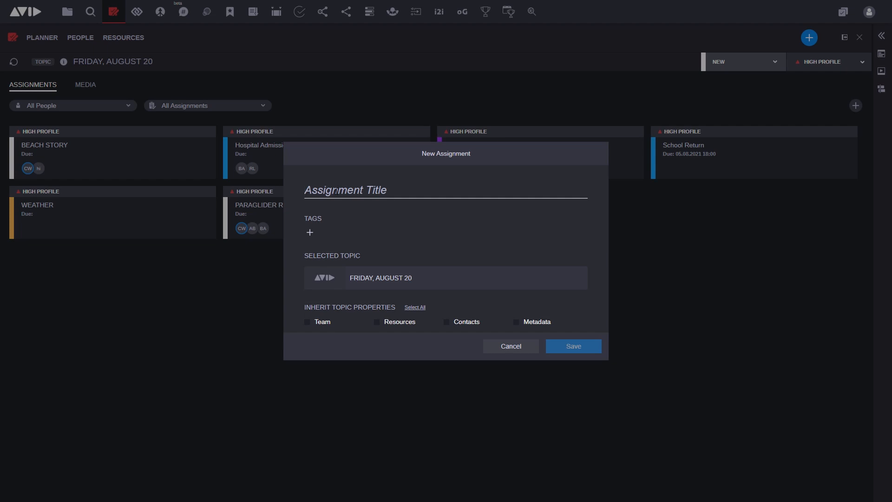
{"action": "type", "text": "CO"}
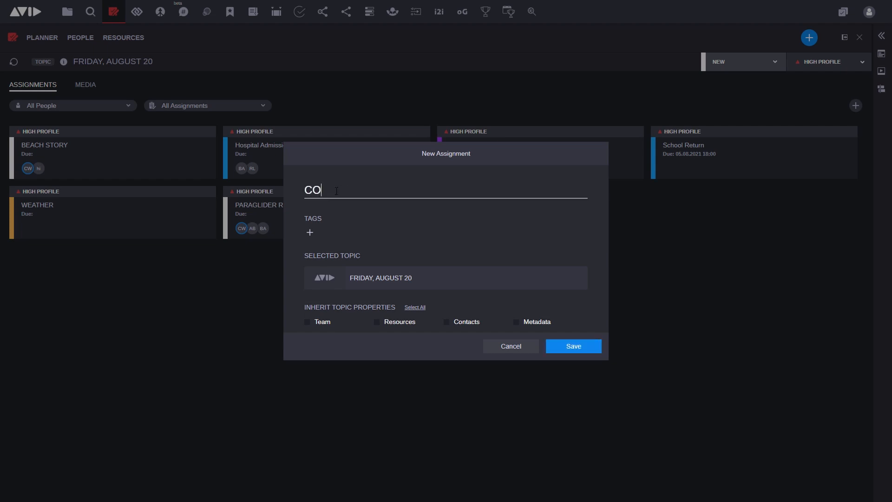
{"action": "type", "text": "ASTAL EROSION"}
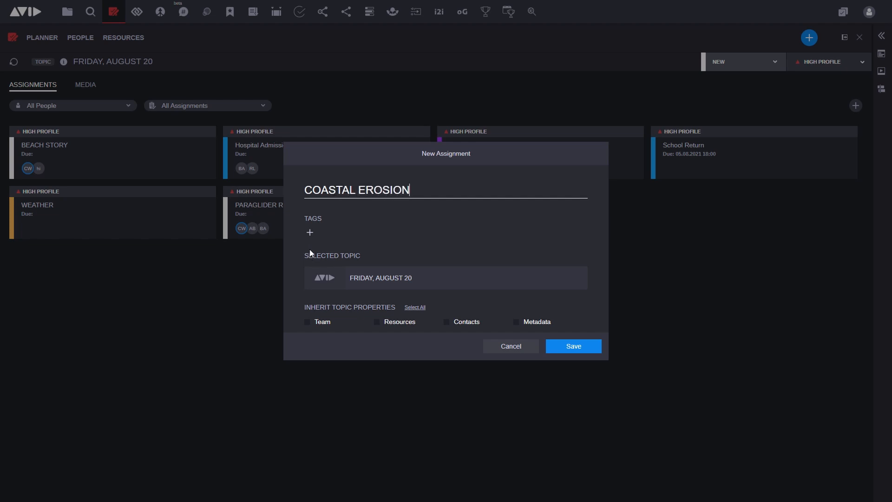
- Tag the new assignment with the new values beach and coastal, and save it
{"action": "left_click", "coordinate": [310, 232]}
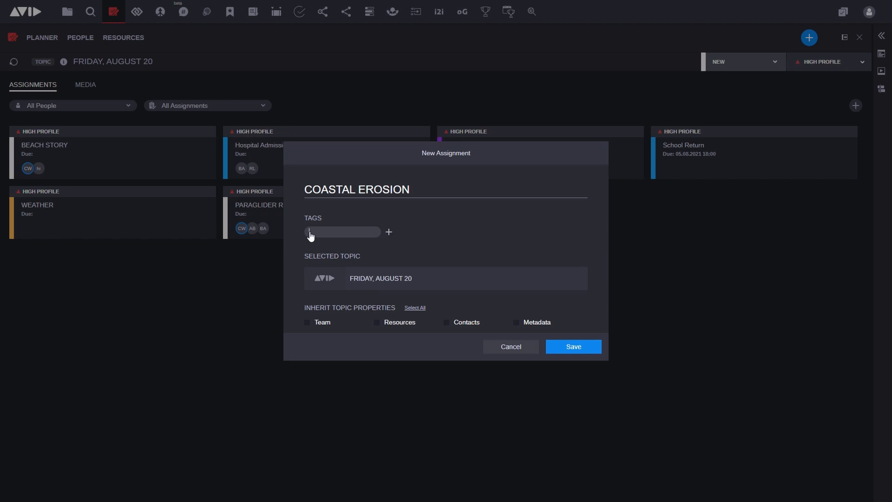
{"action": "type", "text": "beach"}
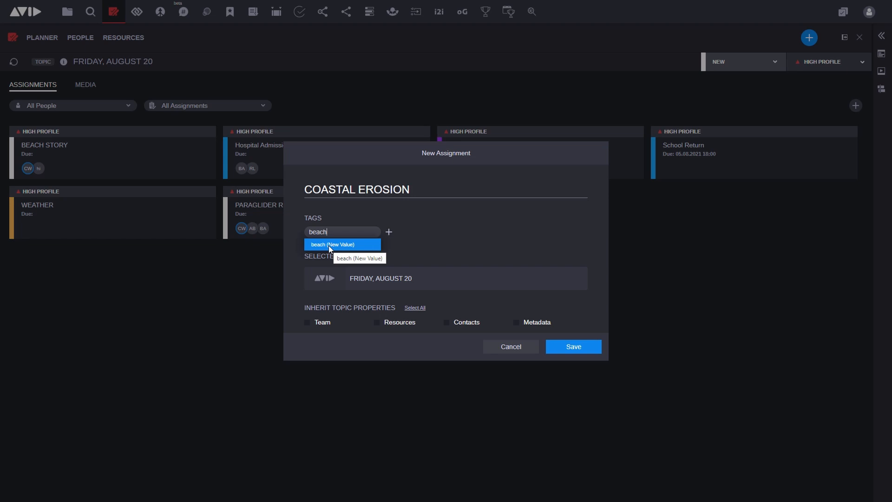
{"action": "left_click", "coordinate": [328, 246]}
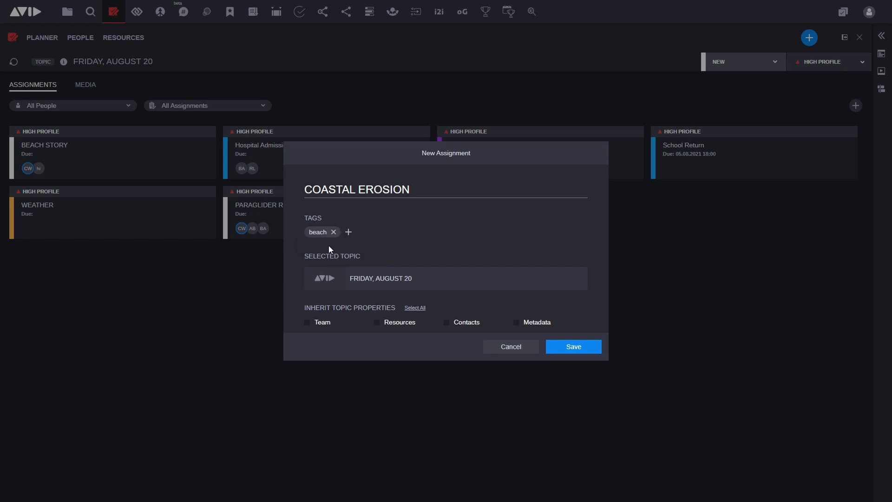
{"action": "left_click", "coordinate": [349, 233]}
{"action": "type", "text": "coas"}
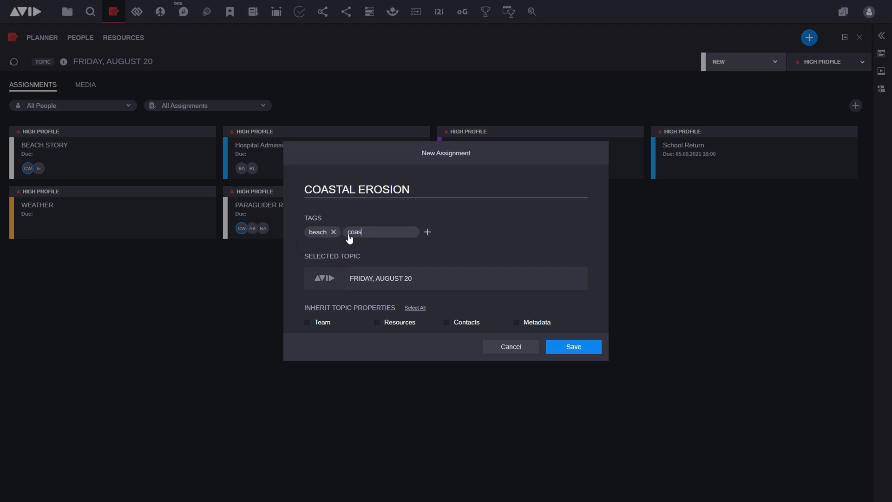
{"action": "type", "text": "tal"}
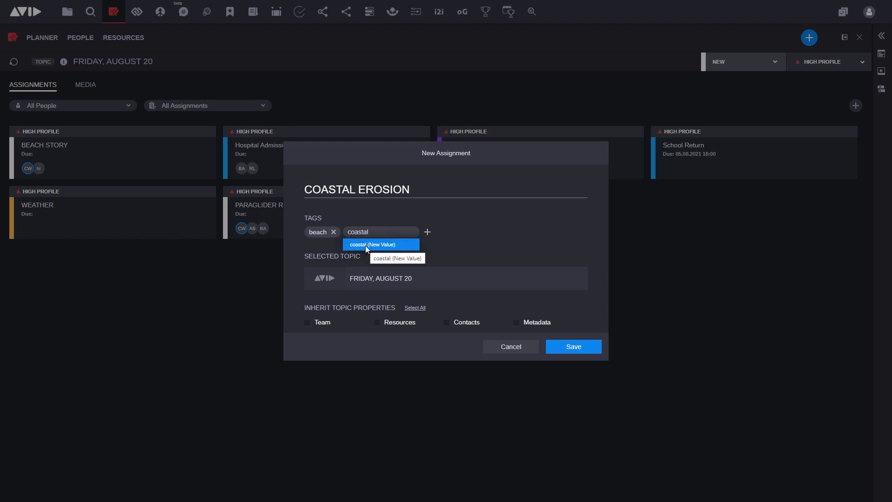
{"action": "left_click", "coordinate": [365, 245]}
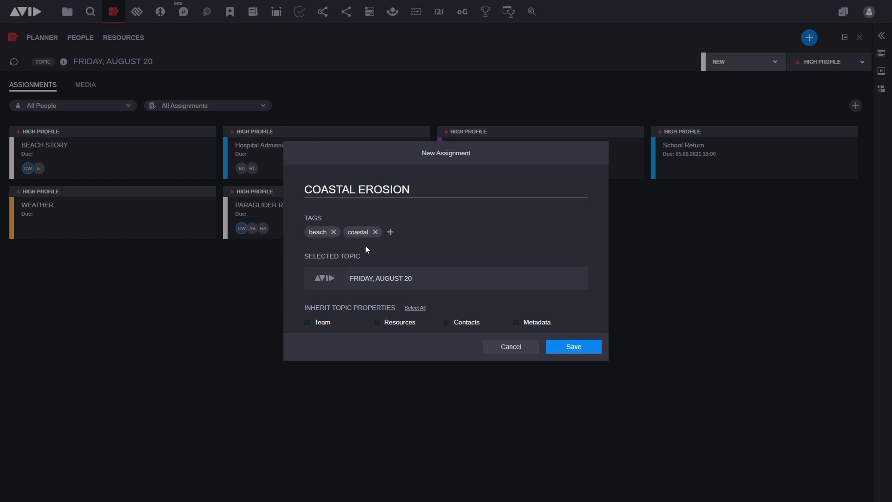
{"action": "left_click", "coordinate": [574, 347]}
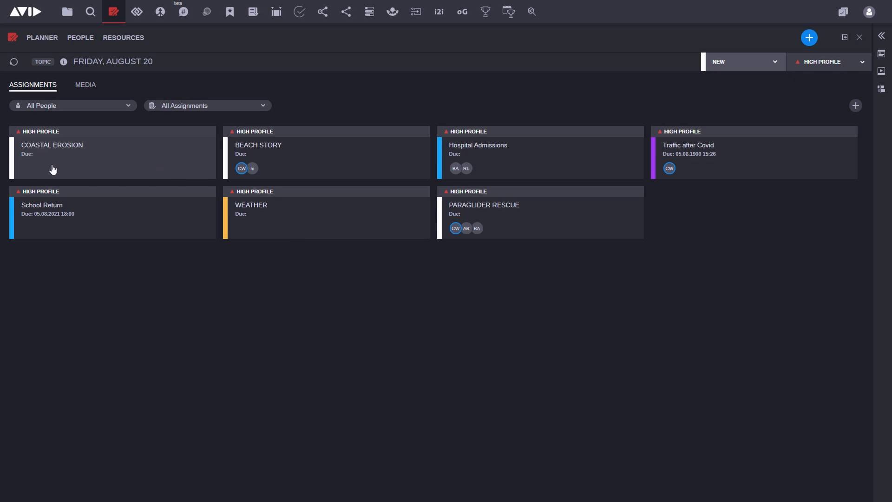
- Add a task named PACKAGE FOR 10PM SHOW to the COASTAL EROSION assignment, due 20.08.2021 at 22:00
{"action": "left_click", "coordinate": [81, 158]}
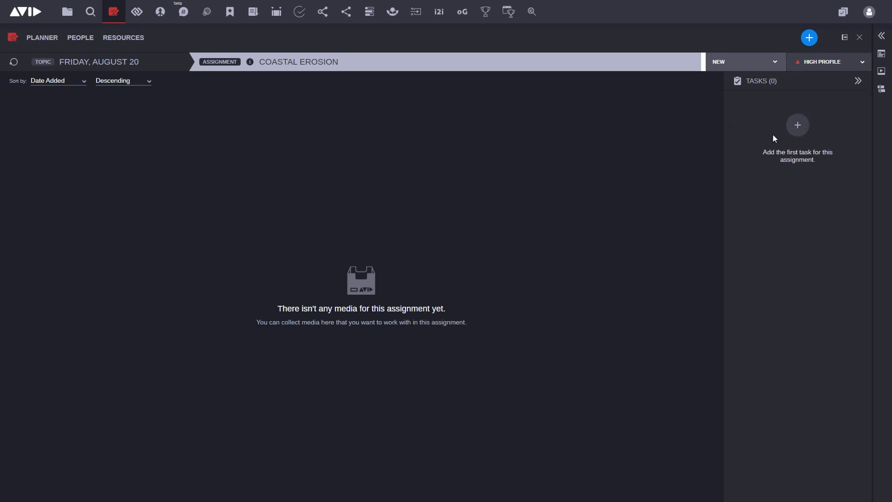
{"action": "left_click", "coordinate": [807, 130]}
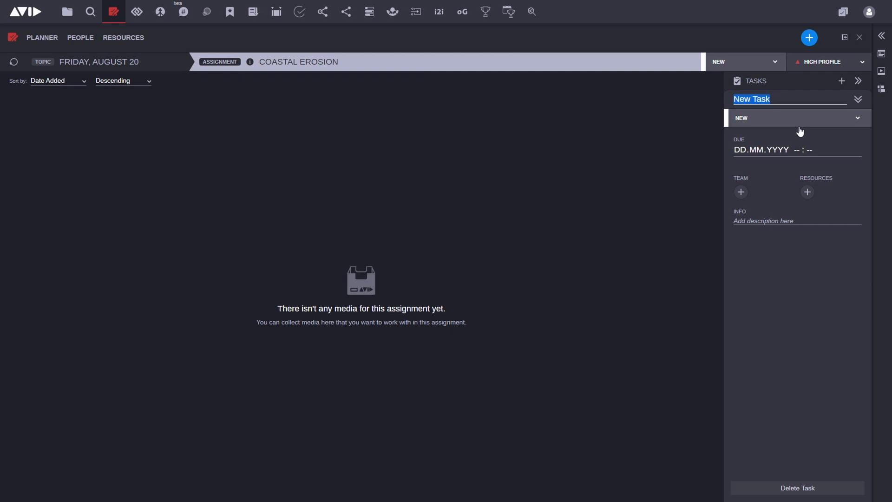
{"action": "type", "text": "PACKAGE FOR "}
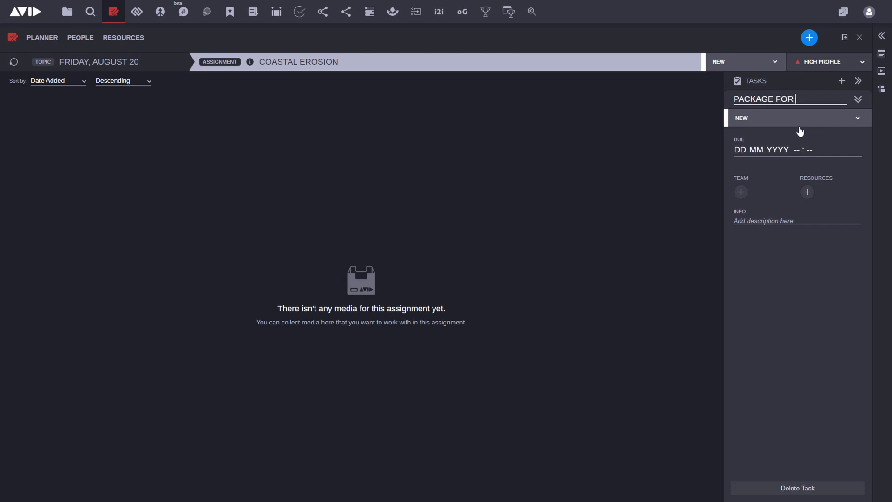
{"action": "type", "text": "10PM SHOW"}
{"action": "left_click", "coordinate": [740, 150]}
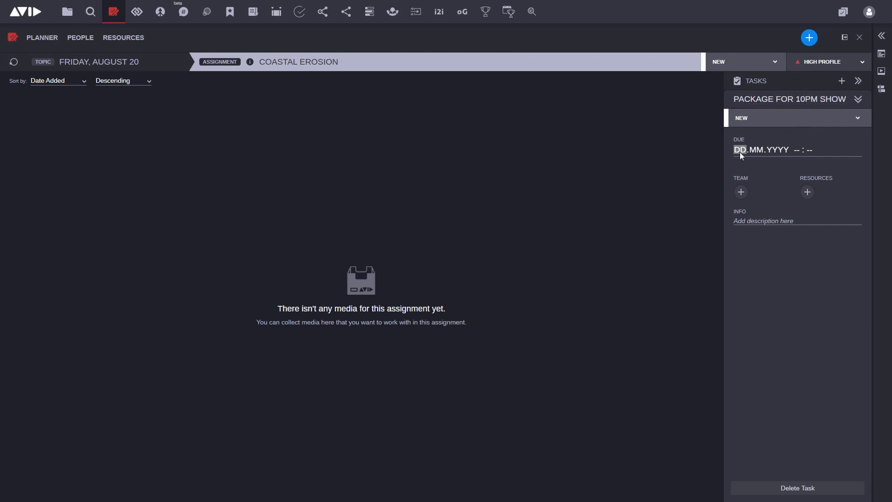
{"action": "type", "text": "20 . 08 . 2021  22:00"}
{"action": "key", "text": "Return"}
- Search beyond the suggested members by first name and add the matching person to the task's team
{"action": "left_click", "coordinate": [741, 193]}
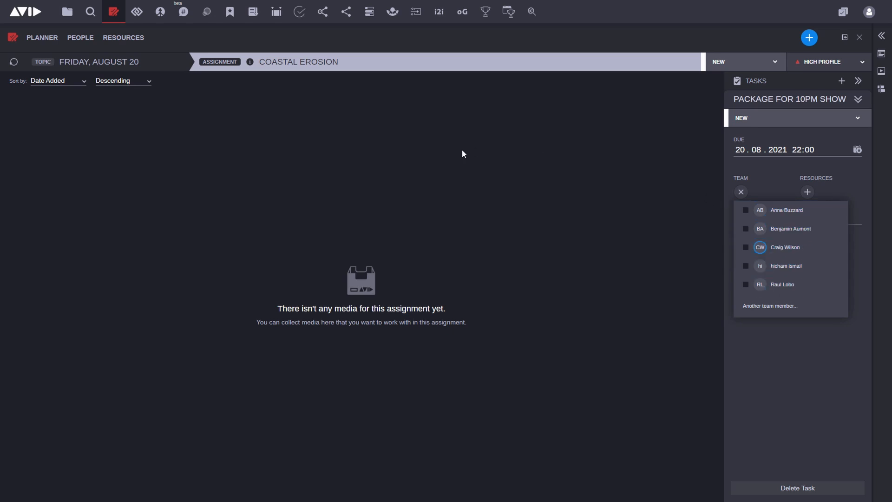
{"action": "left_click", "coordinate": [774, 309]}
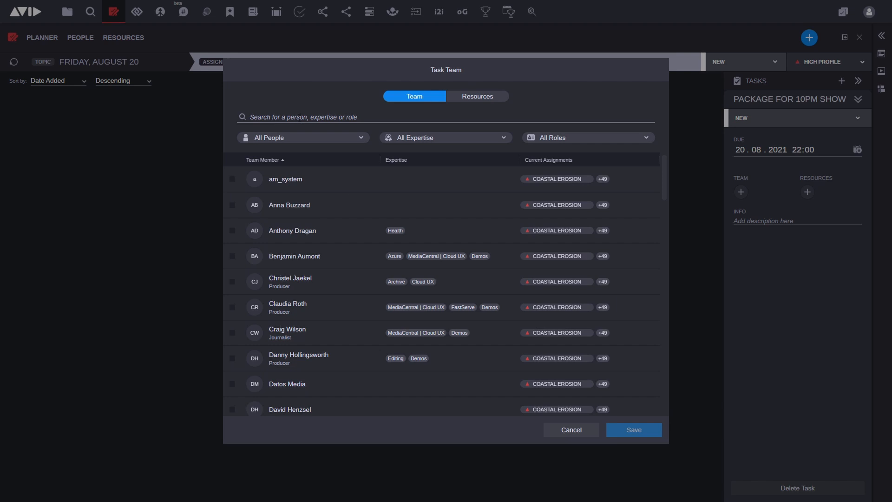
{"action": "scroll", "coordinate": [345, 259], "scroll_direction": "down", "scroll_amount": 6}
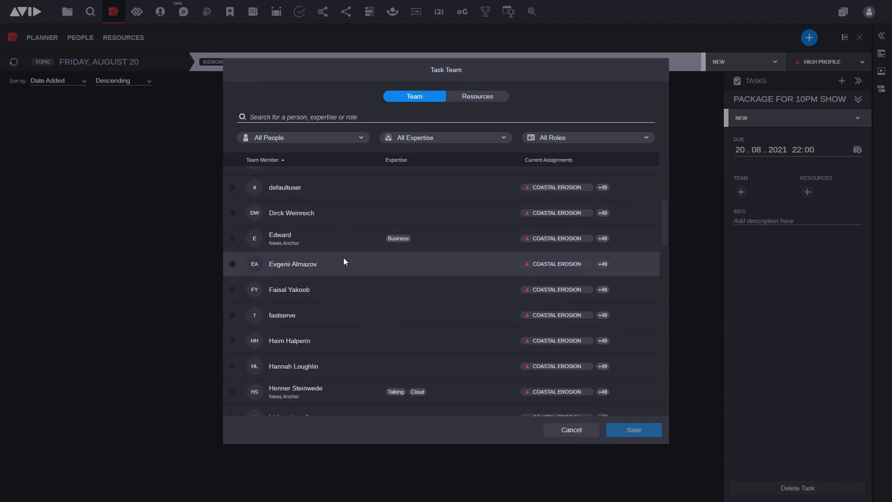
{"action": "scroll", "coordinate": [345, 262], "scroll_direction": "up", "scroll_amount": 6}
{"action": "left_click", "coordinate": [294, 116]}
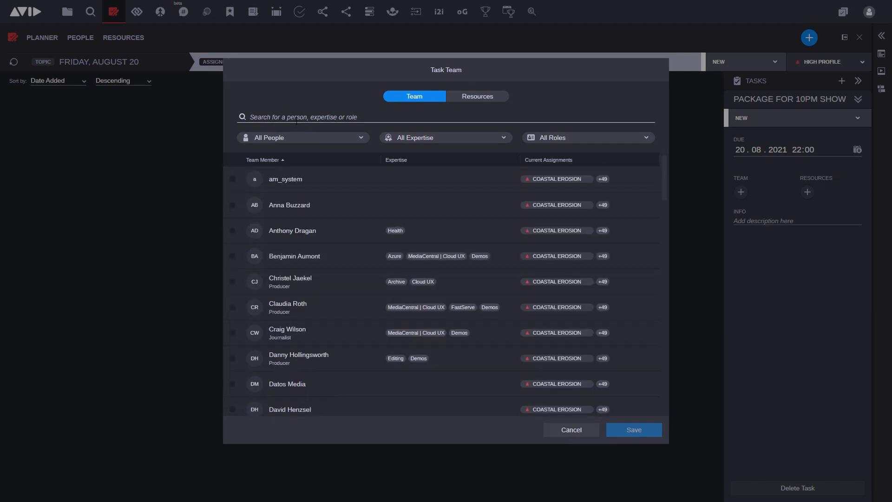
{"action": "type", "text": "EVGE"}
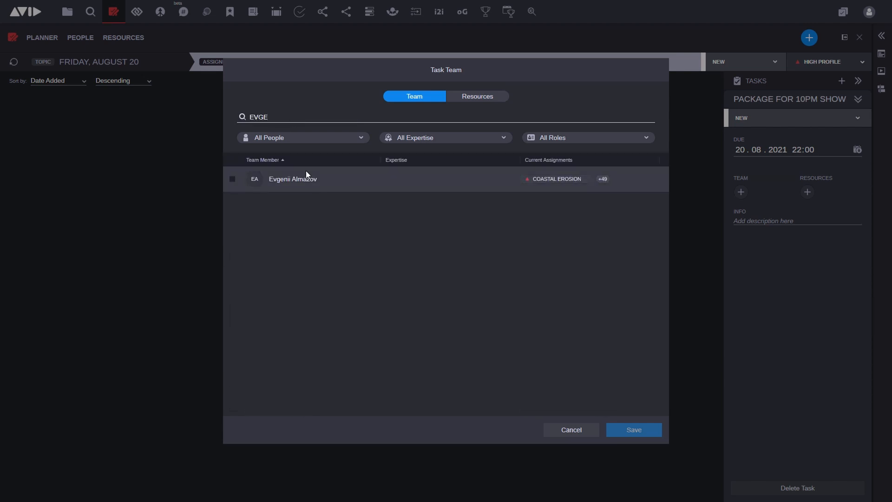
{"action": "left_click", "coordinate": [232, 180]}
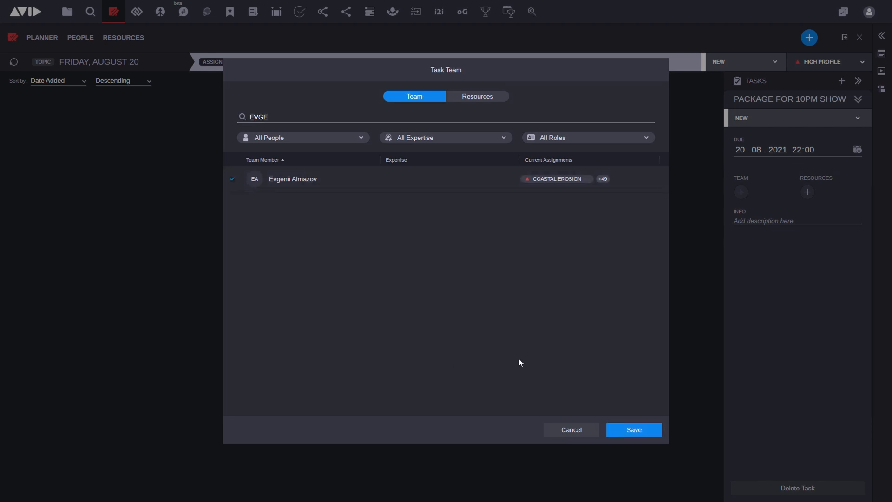
{"action": "left_click", "coordinate": [639, 438]}
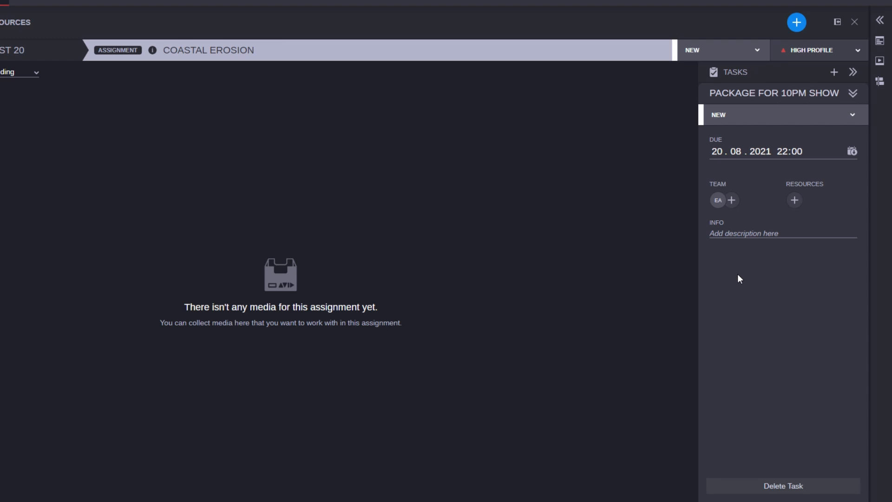
- Assign the Cam kit 1 camera to the task from the full resources list, and collapse the task's details
{"action": "left_click", "coordinate": [795, 201]}
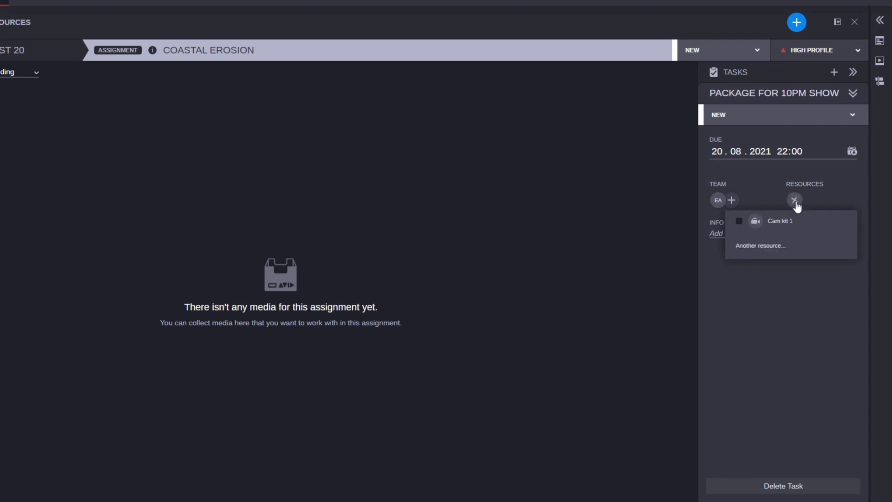
{"action": "left_click", "coordinate": [761, 245]}
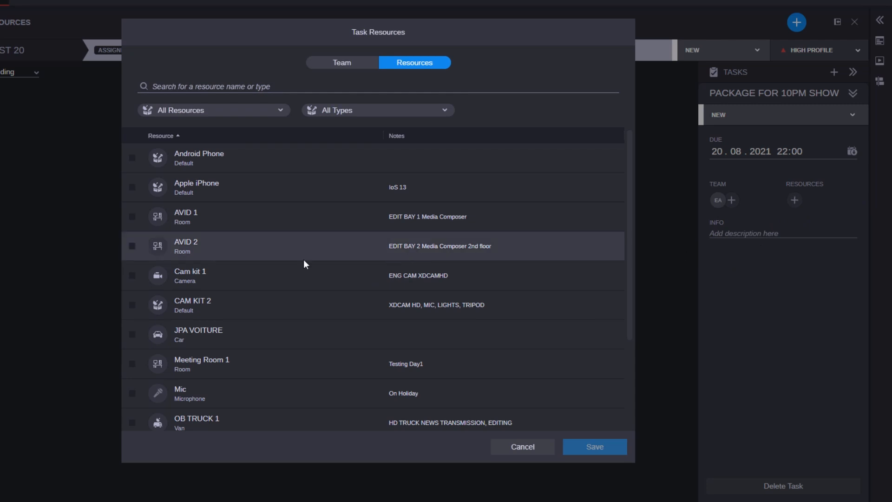
{"action": "left_click", "coordinate": [131, 276]}
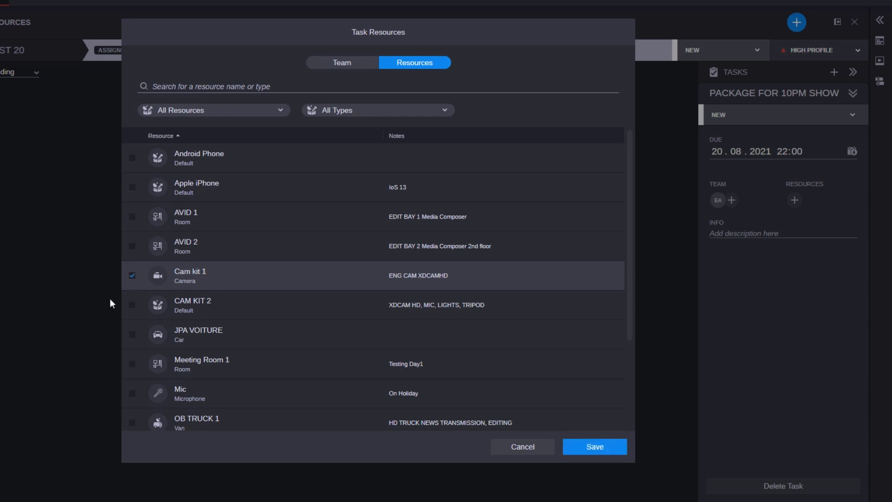
{"action": "left_click", "coordinate": [593, 448]}
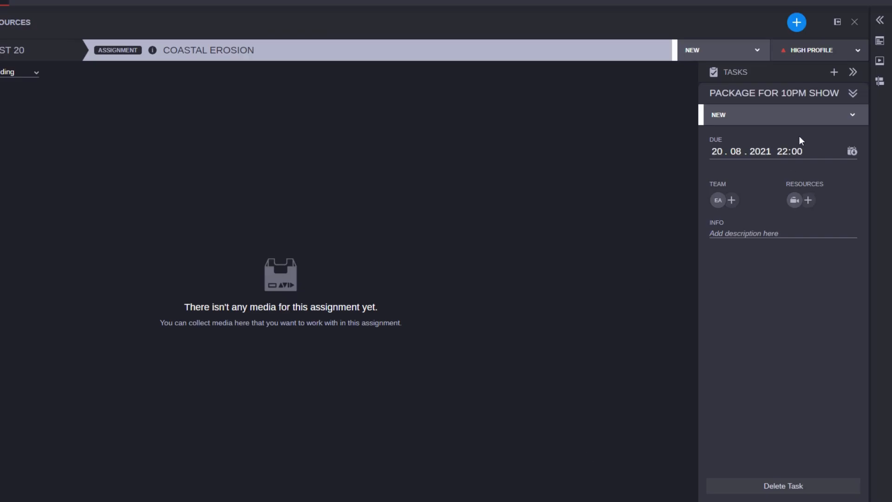
{"action": "left_click", "coordinate": [854, 93]}
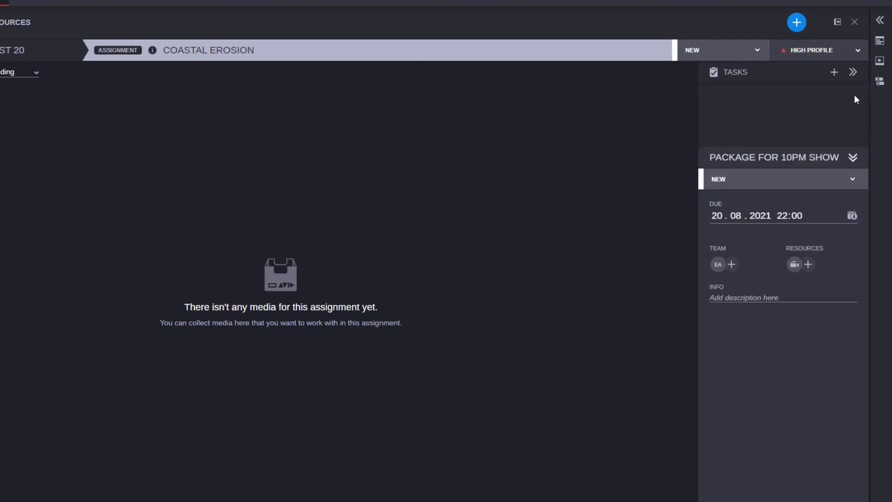
- Add a task named POST FOR TWITTER, assign a person found by first name in the full team list, and collapse its details
{"action": "left_click", "coordinate": [835, 72]}
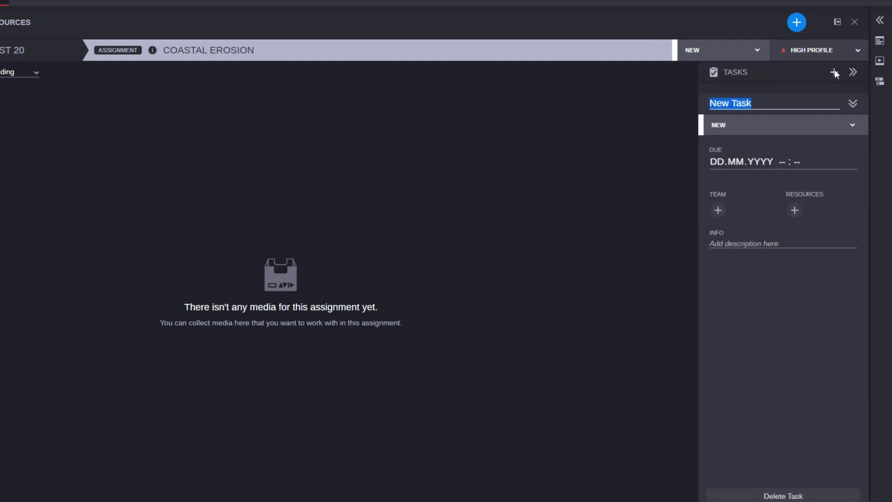
{"action": "type", "text": "POST FOR TWITTER"}
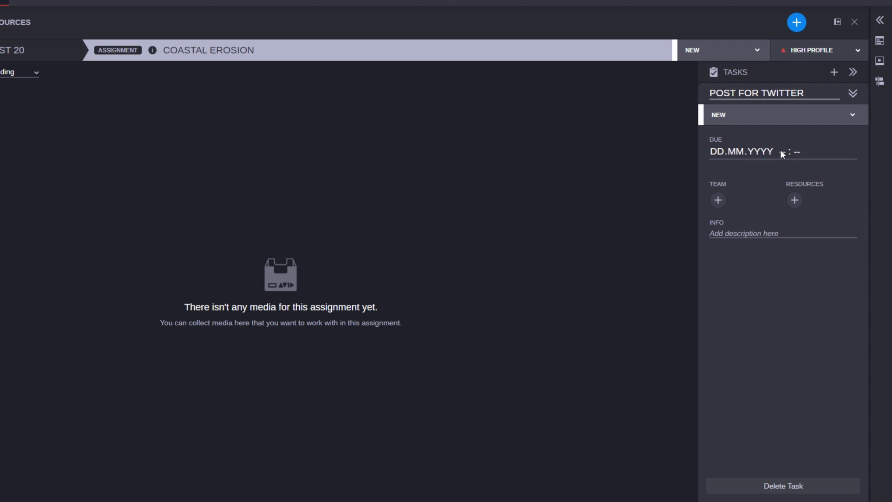
{"action": "left_click", "coordinate": [719, 201]}
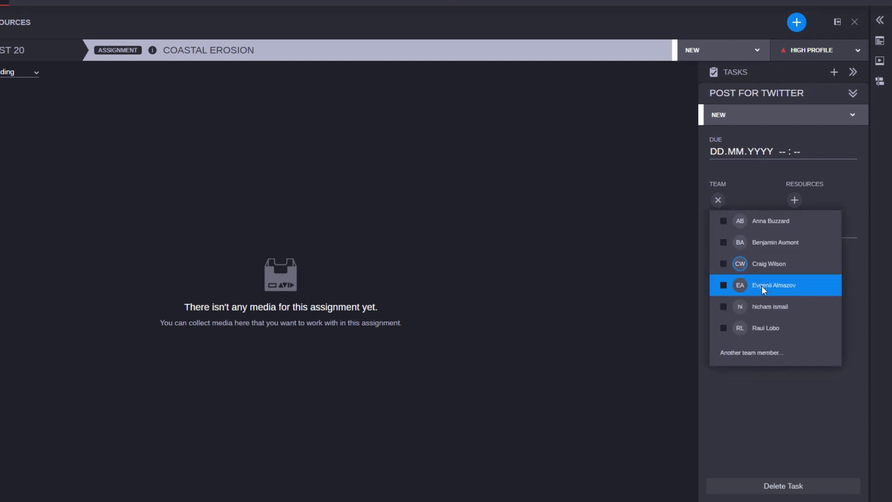
{"action": "left_click", "coordinate": [762, 353]}
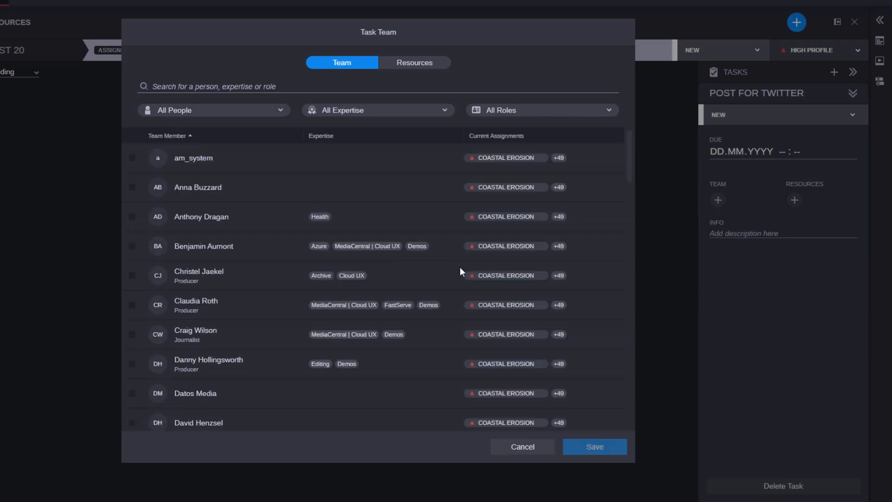
{"action": "left_click", "coordinate": [226, 86]}
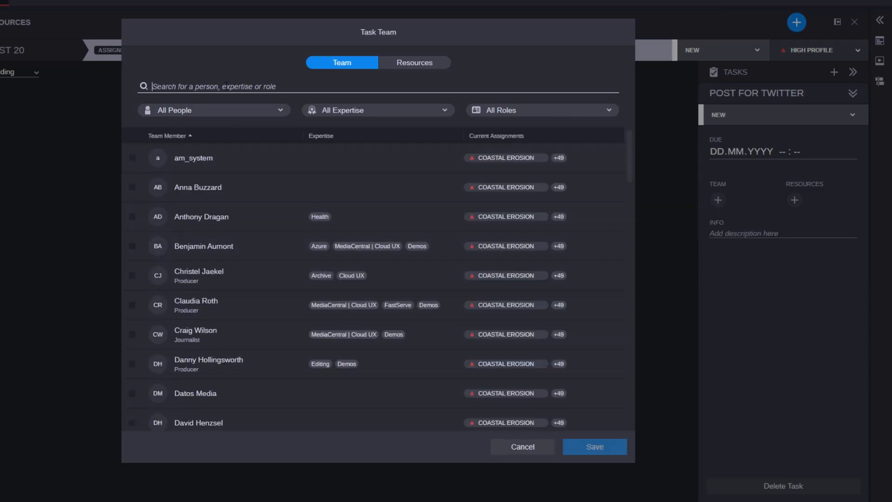
{"action": "type", "text": "ANNA"}
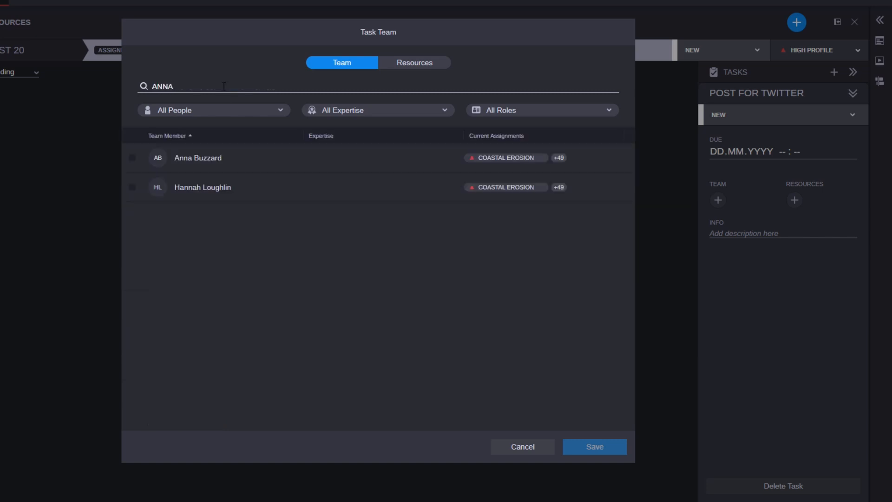
{"action": "left_click", "coordinate": [133, 158]}
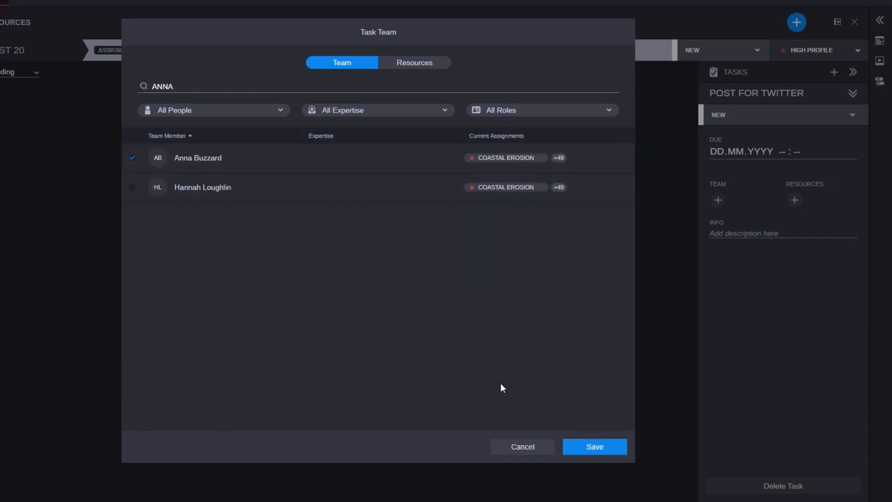
{"action": "left_click", "coordinate": [609, 454]}
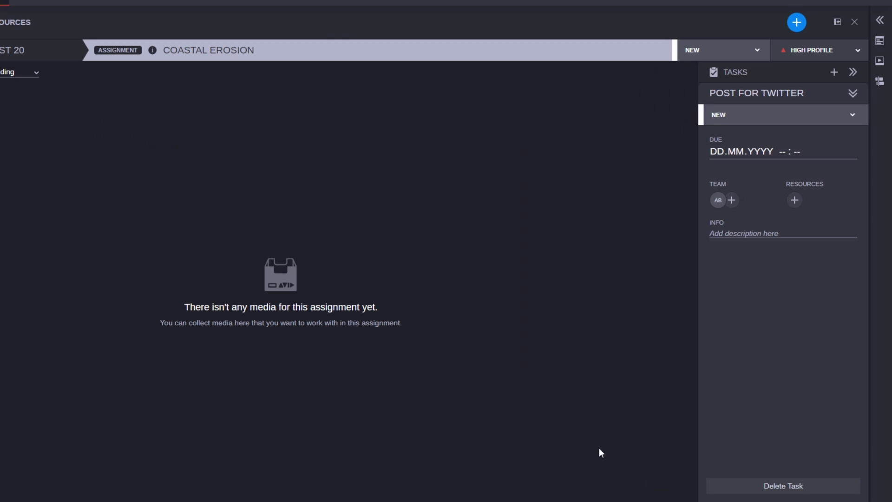
{"action": "left_click", "coordinate": [854, 94]}
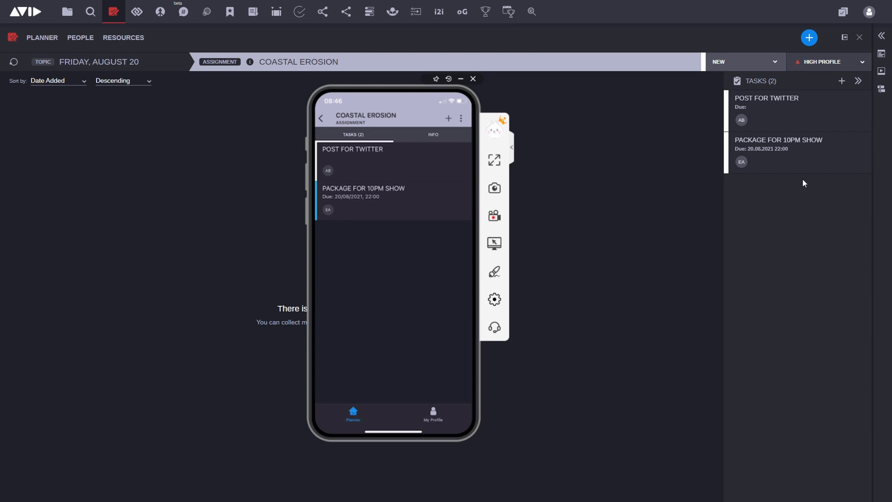
- Check the details of the PACKAGE FOR 10PM SHOW task and set the COASTAL EROSION assignment's status to In Progress
{"action": "left_click", "coordinate": [788, 145]}
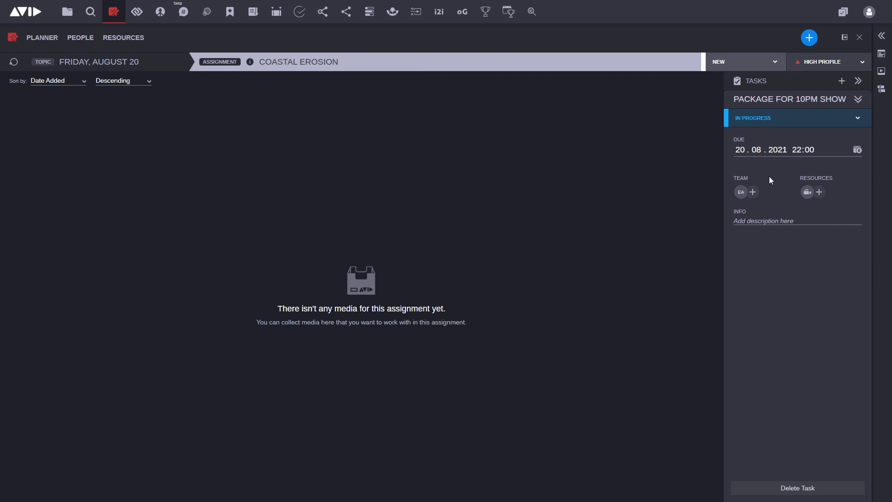
{"action": "left_click", "coordinate": [859, 99]}
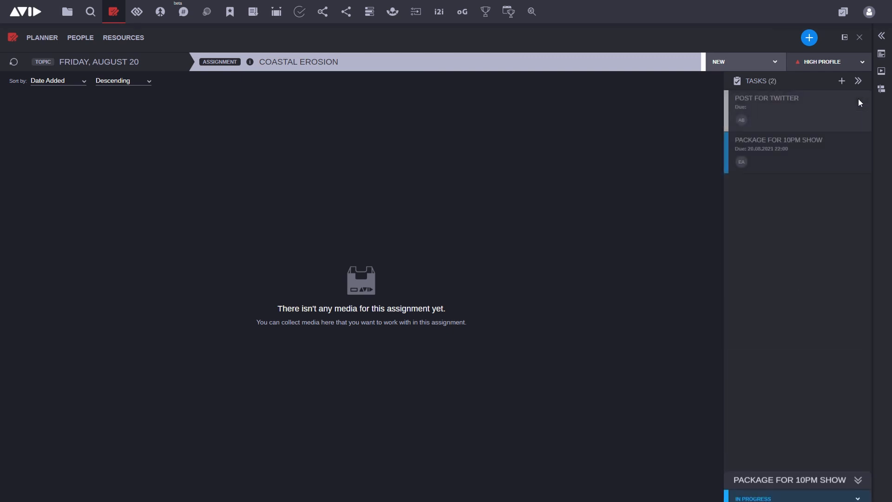
{"action": "left_click", "coordinate": [775, 62]}
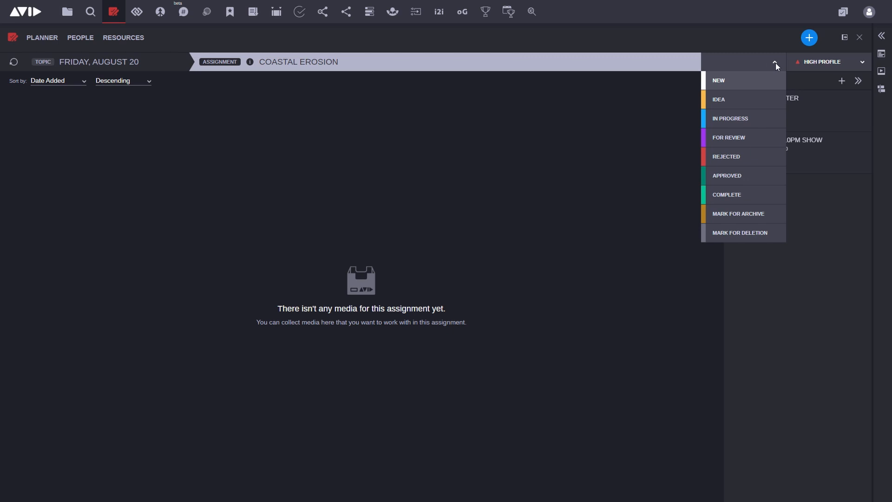
{"action": "left_click", "coordinate": [737, 119]}
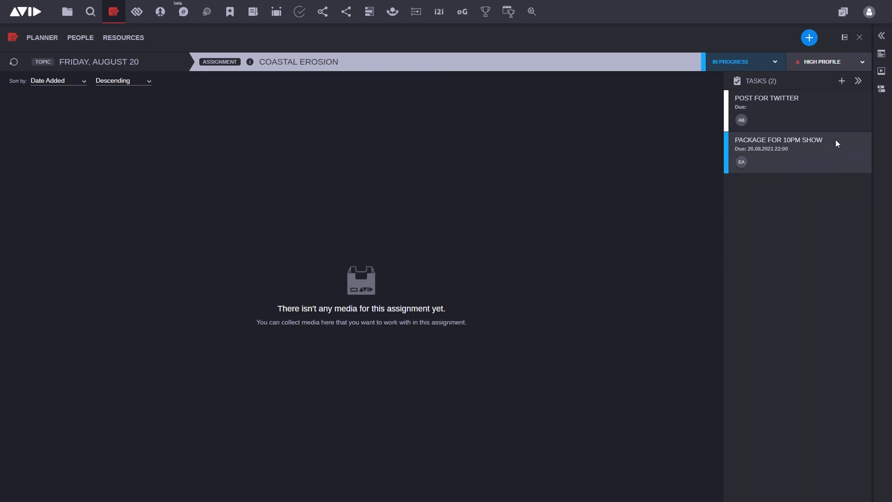
- Add another task named POST FOR ONLINE to the COASTAL EROSION assignment
{"action": "left_click", "coordinate": [842, 82]}
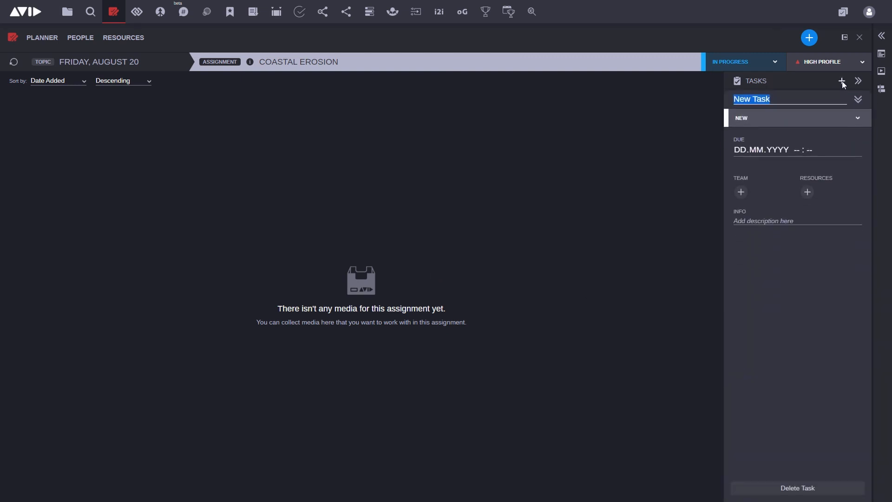
{"action": "type", "text": "POST"}
{"action": "key", "text": "BackSpace"}
{"action": "key", "text": "BackSpace"}
{"action": "key", "text": "BackSpace"}
{"action": "key", "text": "BackSpace"}
{"action": "key", "text": "BackSpace"}
{"action": "type", "text": "POST FOR ONLINE"}
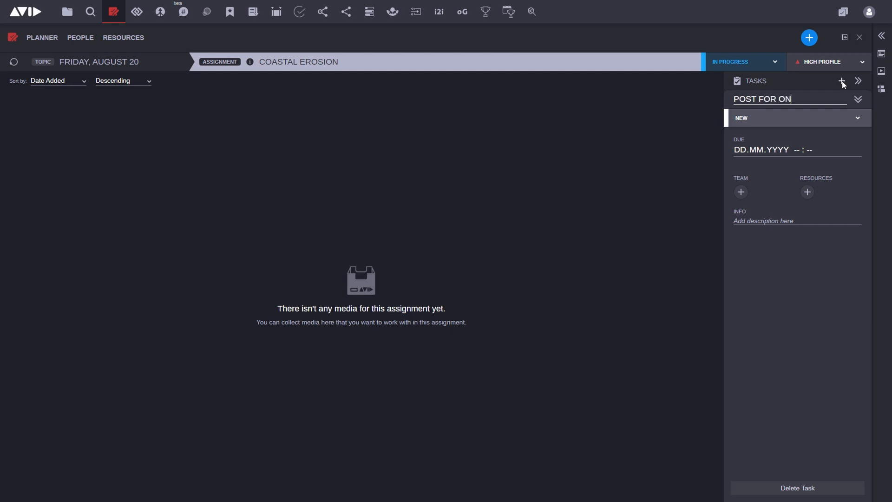
- Add the second suggested team member to the POST FOR ONLINE task
{"action": "left_click", "coordinate": [741, 192]}
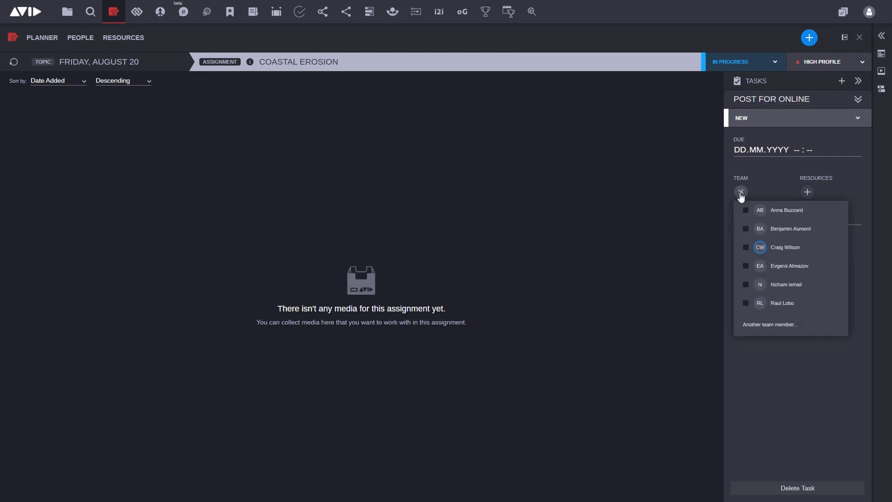
{"action": "left_click", "coordinate": [746, 229]}
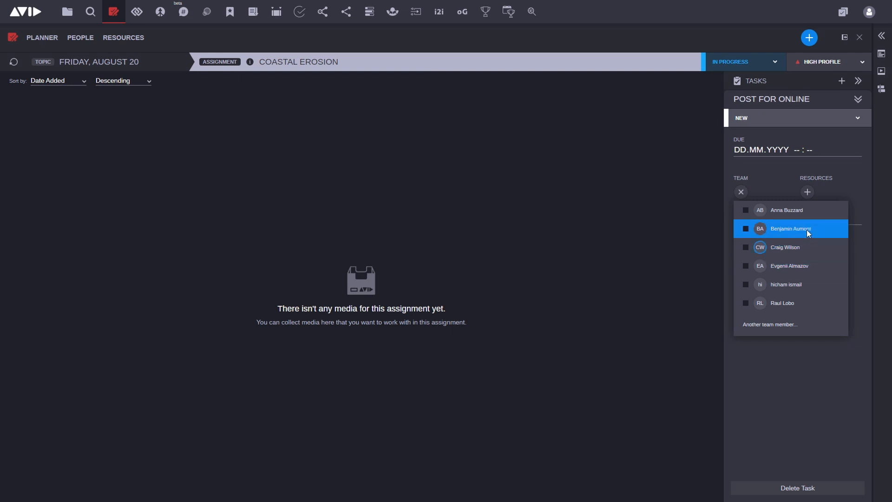
{"action": "left_click", "coordinate": [745, 229]}
{"action": "left_click", "coordinate": [861, 261]}
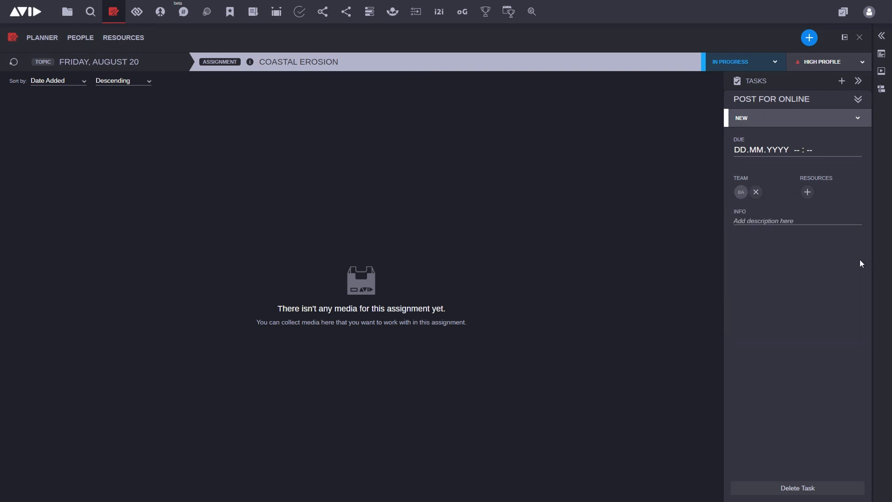
- Describe the task with the info text "Can you do a piece on the coastal erosion story." and collapse its details
{"action": "left_click", "coordinate": [756, 222]}
{"action": "type", "text": "Can you do a piece on the coastal e"}
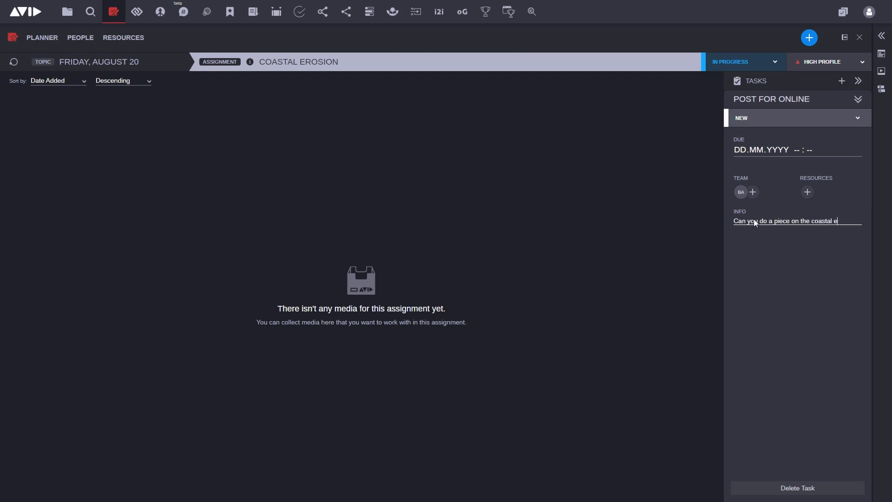
{"action": "type", "text": "rosion story."}
{"action": "left_click", "coordinate": [859, 100]}
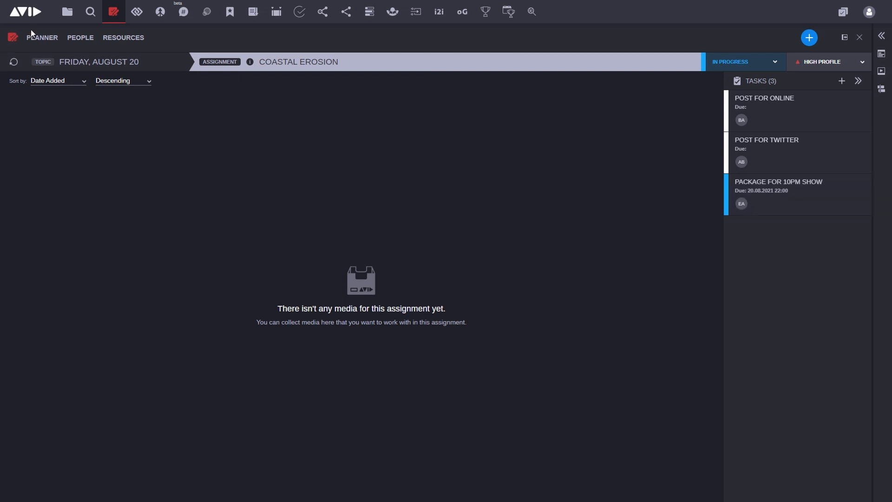
- Return to the overview of all topics and open the FRIDAY, AUGUST 20 topic to view its assignments
{"action": "left_click", "coordinate": [42, 43]}
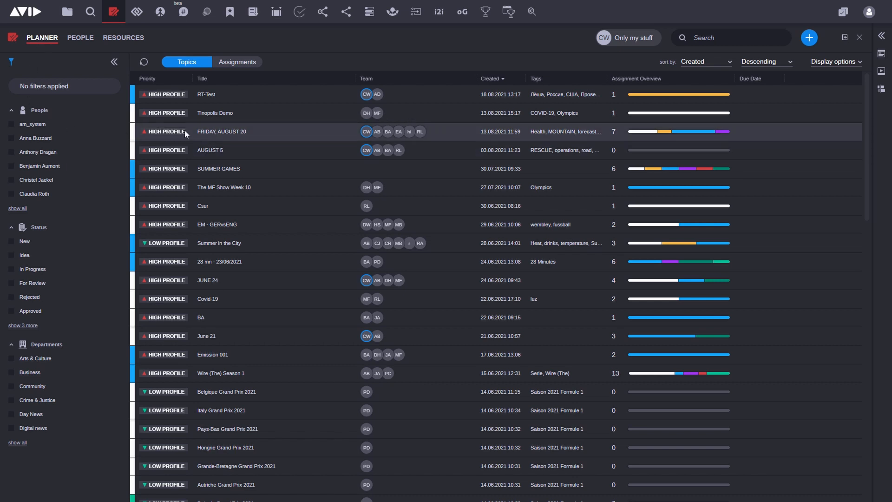
{"action": "left_click", "coordinate": [198, 129]}
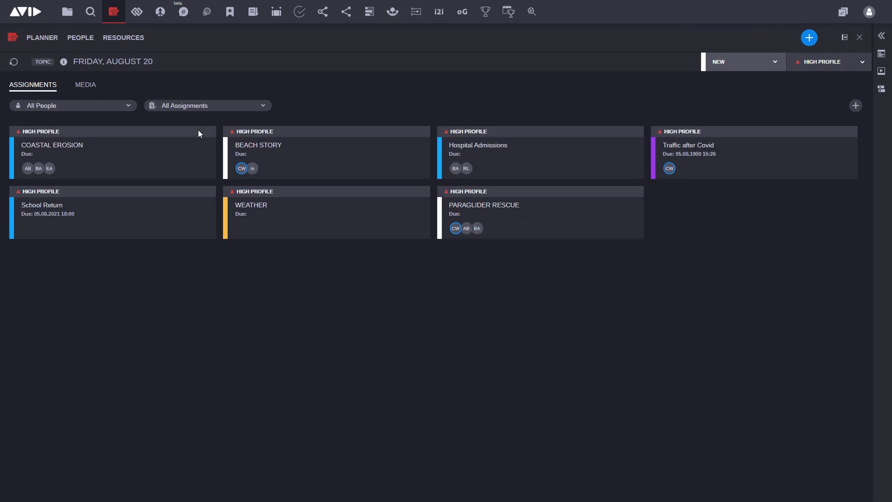